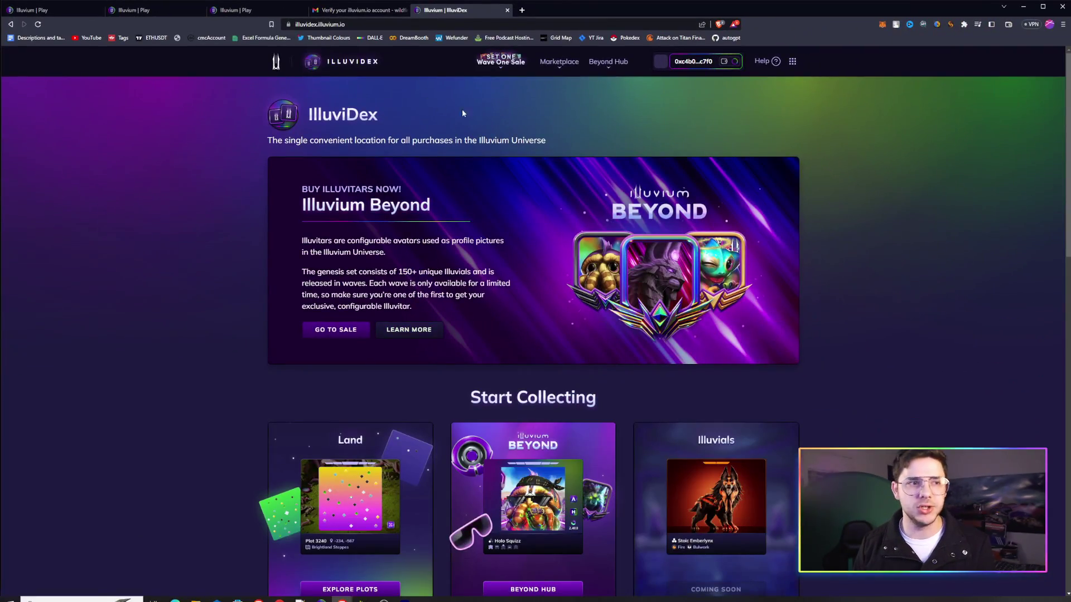
Open the IlluviDex land marketplace, look through the plots listed for sale, and close the marketplace page
mouse_move(575, 63)
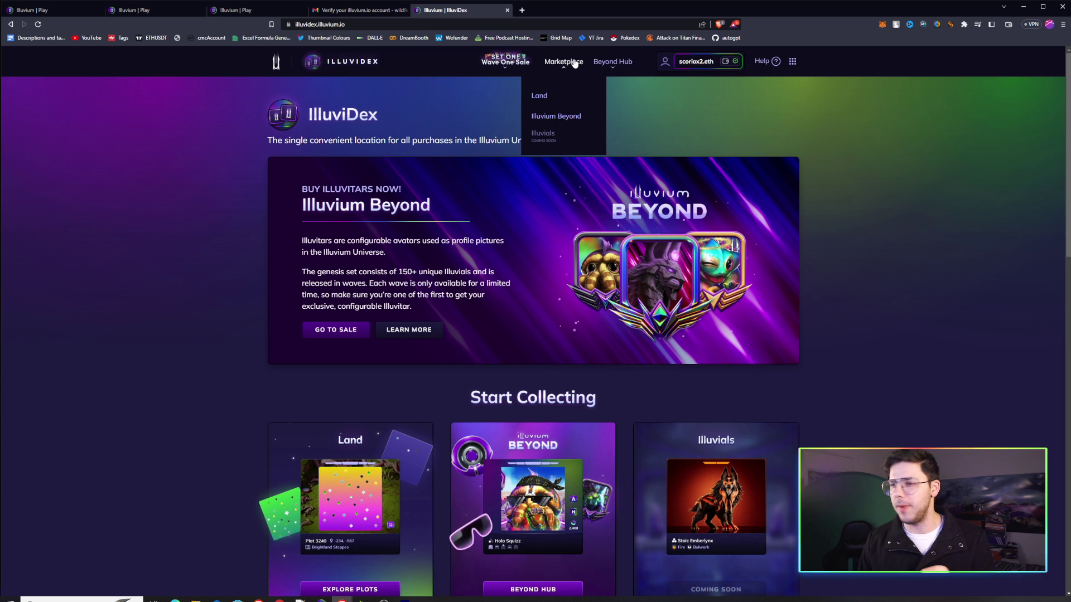
left_click(541, 96)
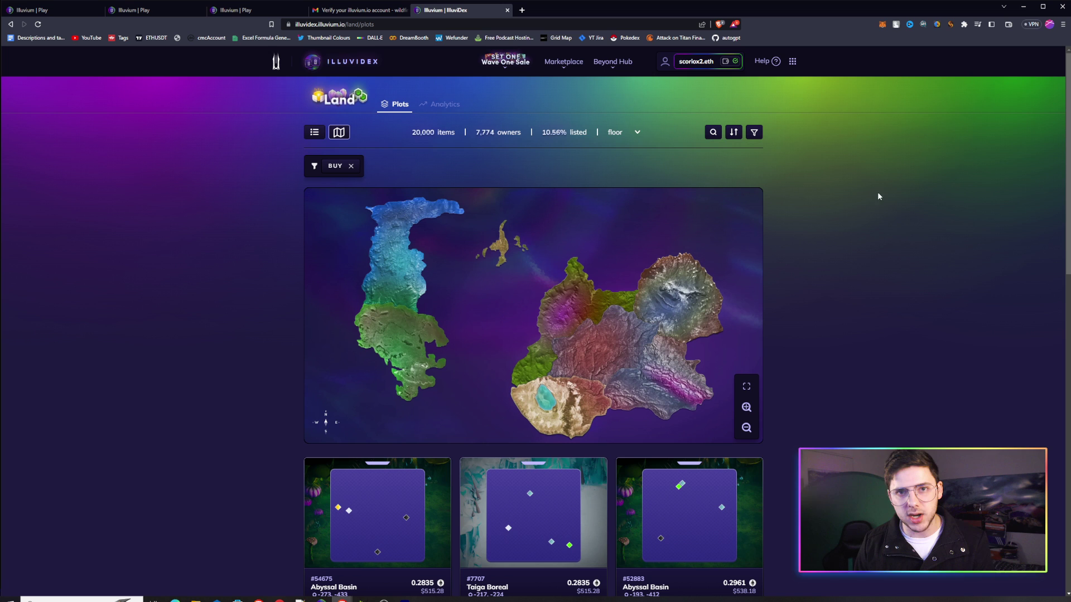
scroll(851, 218, "down", 10)
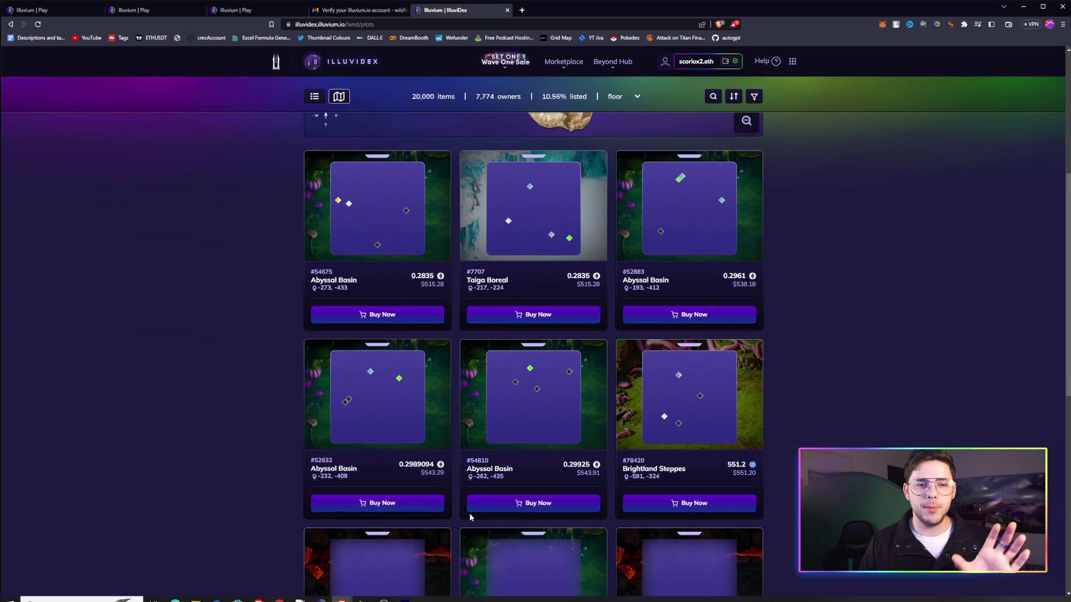
scroll(591, 328, "down", 5)
scroll(569, 424, "up", 15)
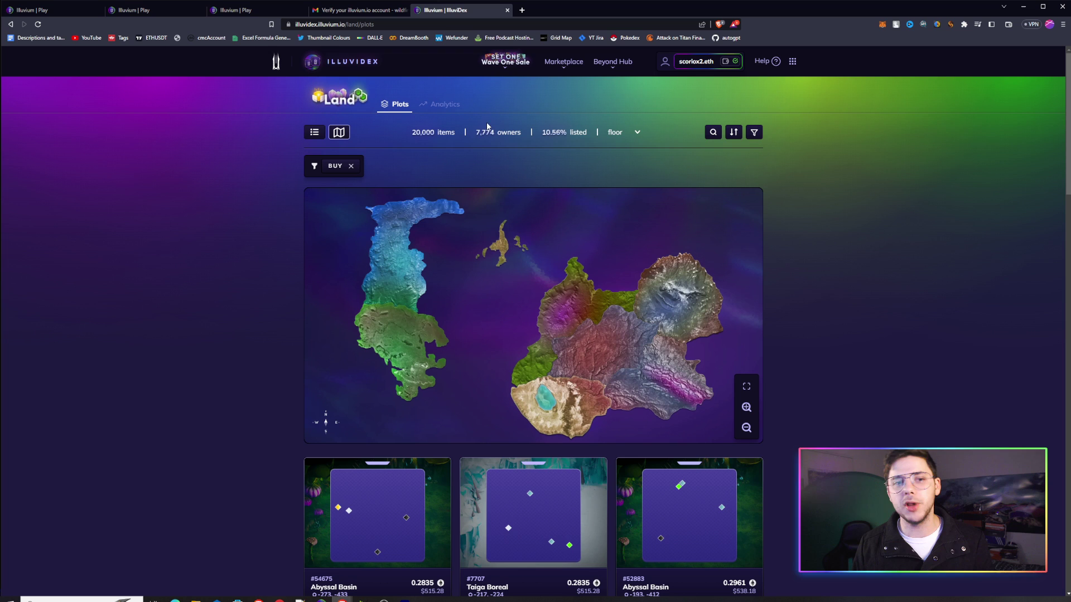
scroll(520, 543, "down", 4)
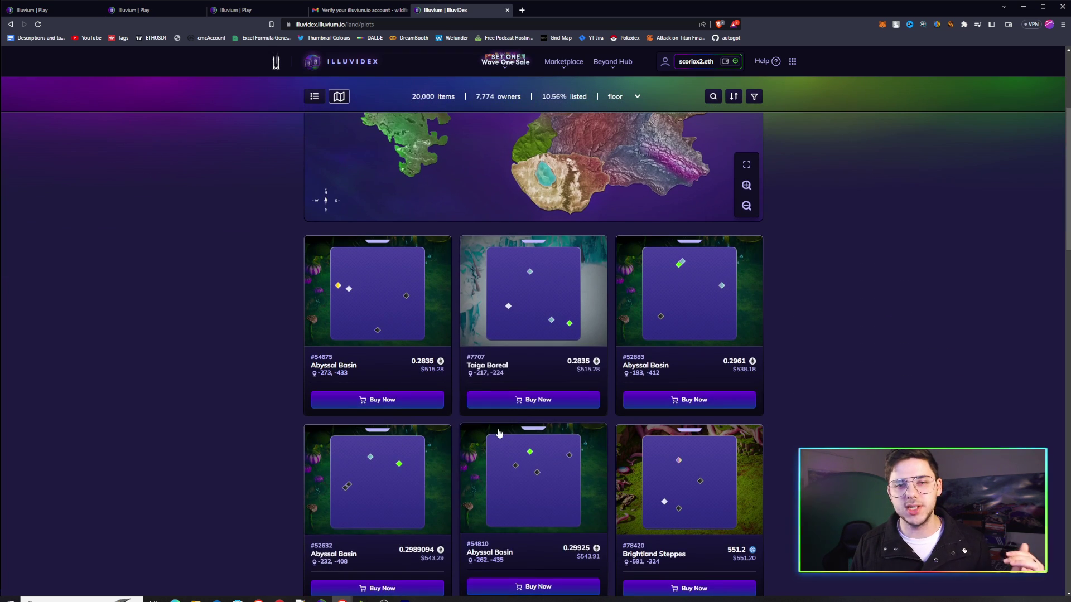
scroll(501, 435, "up", 4)
scroll(446, 533, "down", 10)
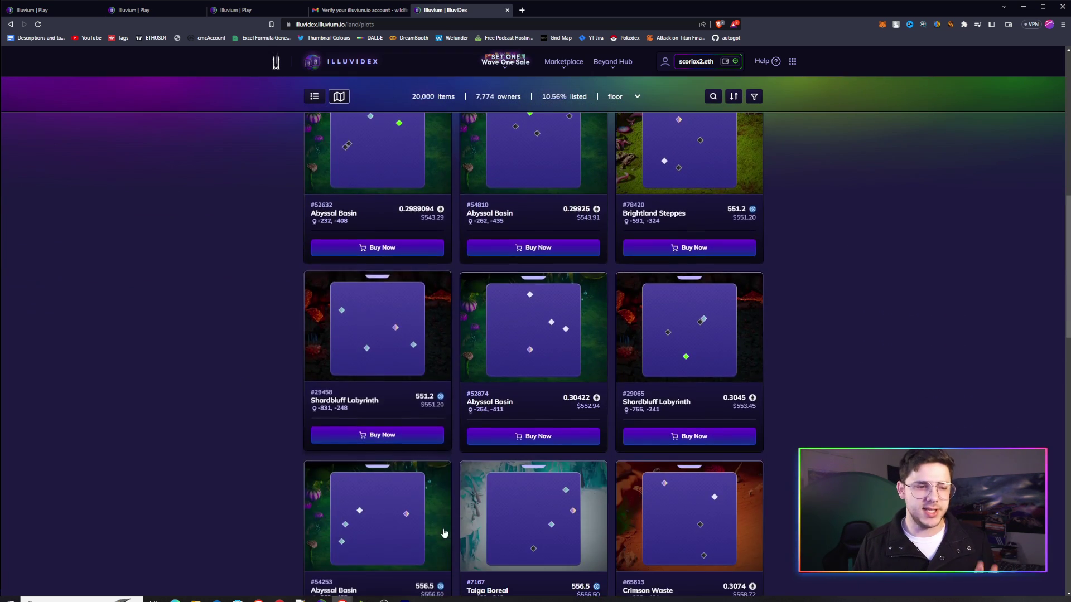
scroll(443, 529, "up", 3)
scroll(443, 529, "up", 10)
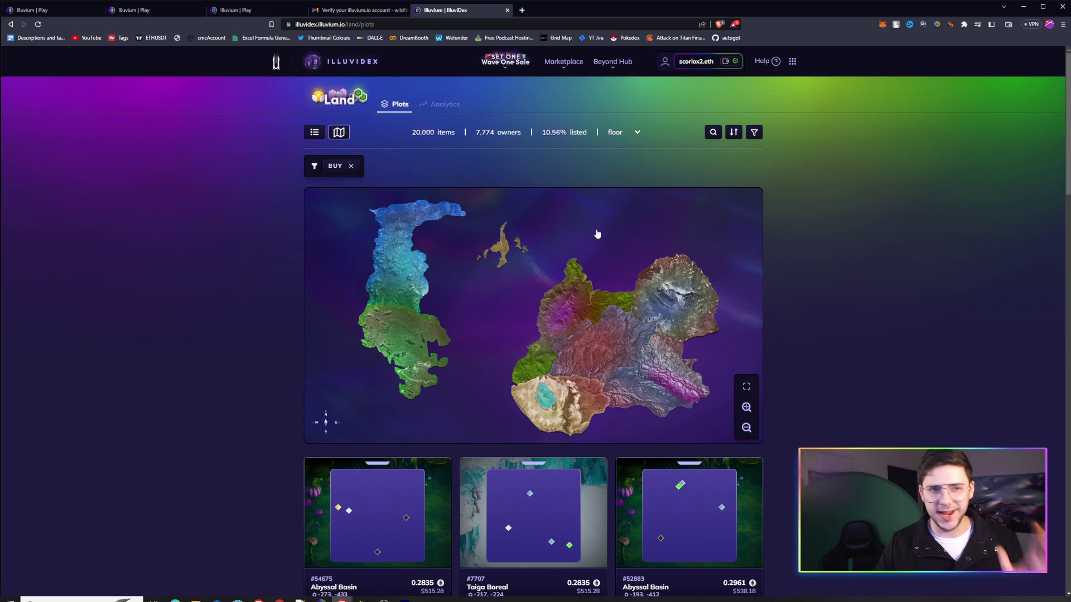
left_click(507, 10)
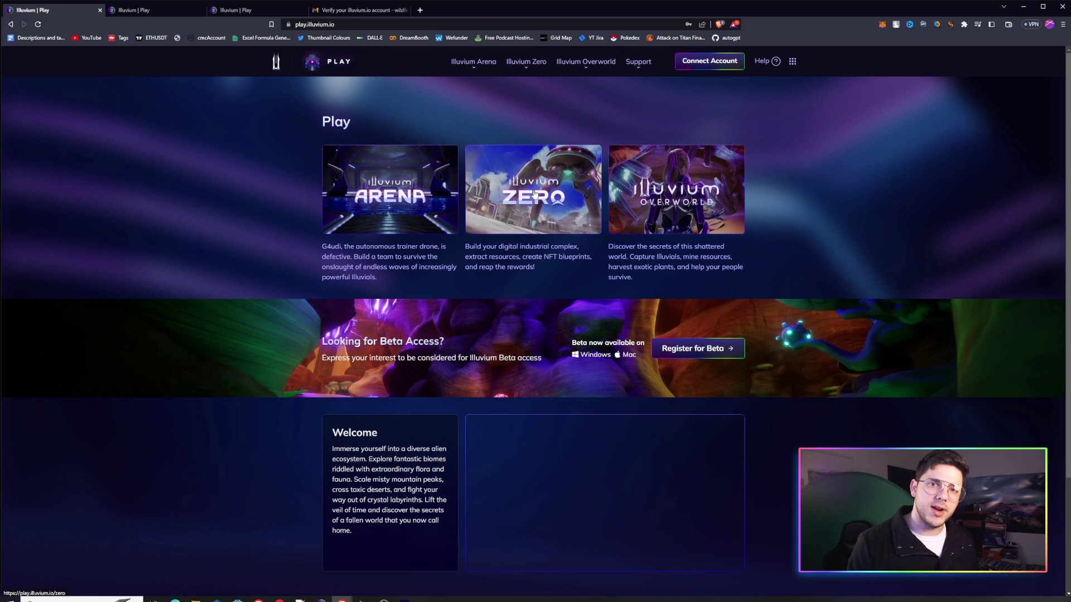
Open the Create An Account form from the Illuvium Play login dialog
left_click(710, 61)
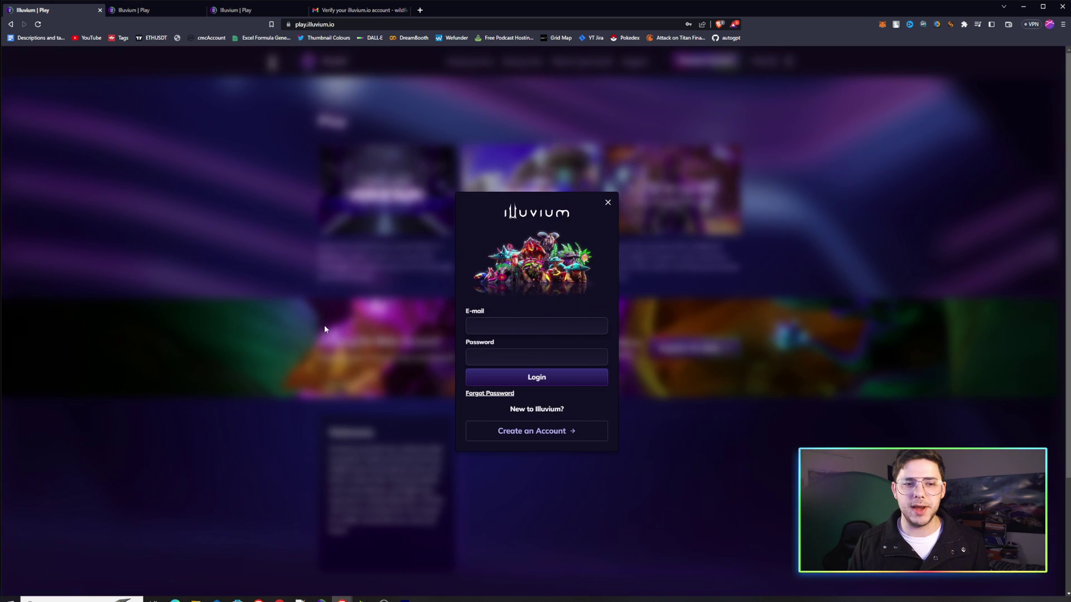
left_click(558, 432)
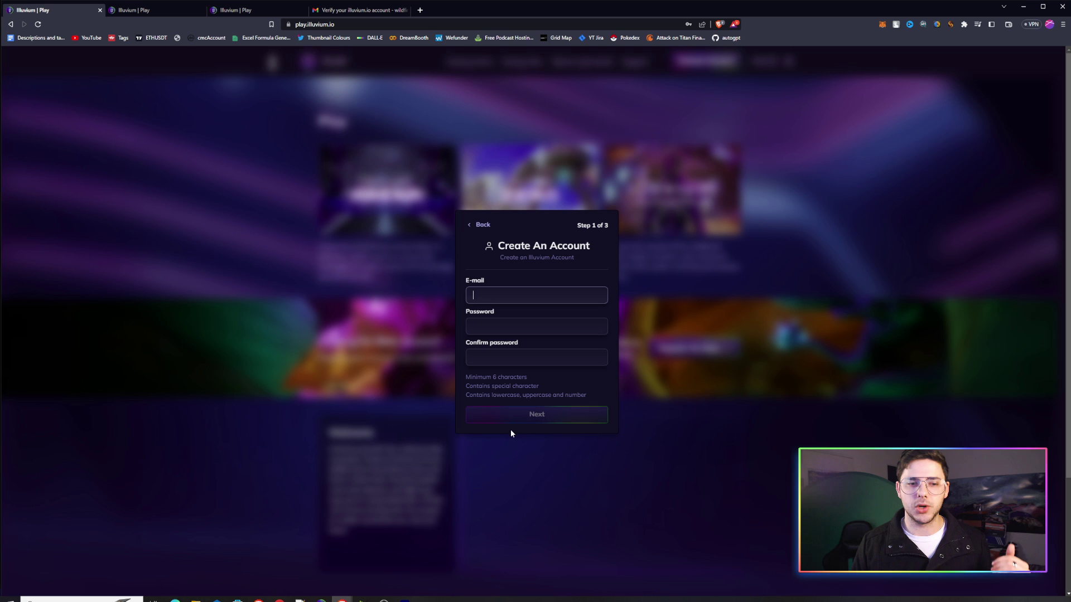
left_click(508, 300)
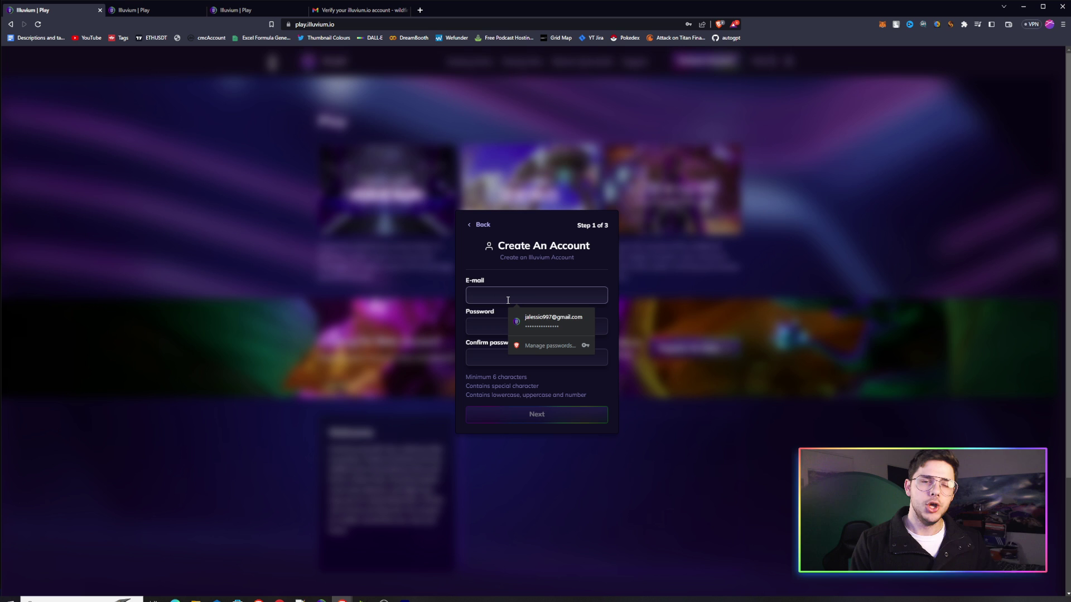
left_click(497, 123)
Switch to the page with the signed-in account's settings and check the account menu options
left_click(128, 10)
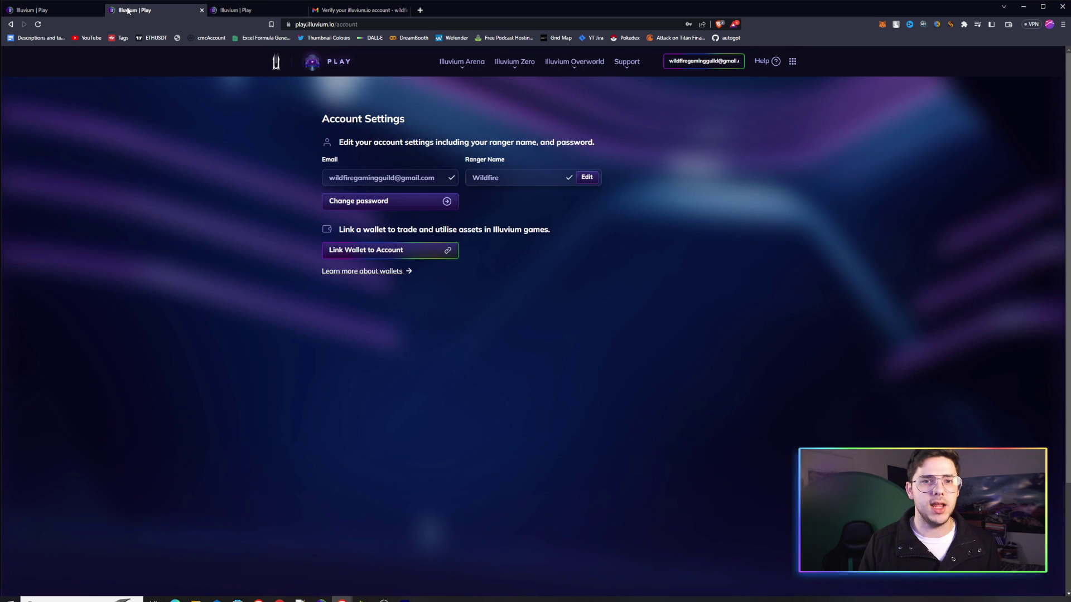
left_click(697, 62)
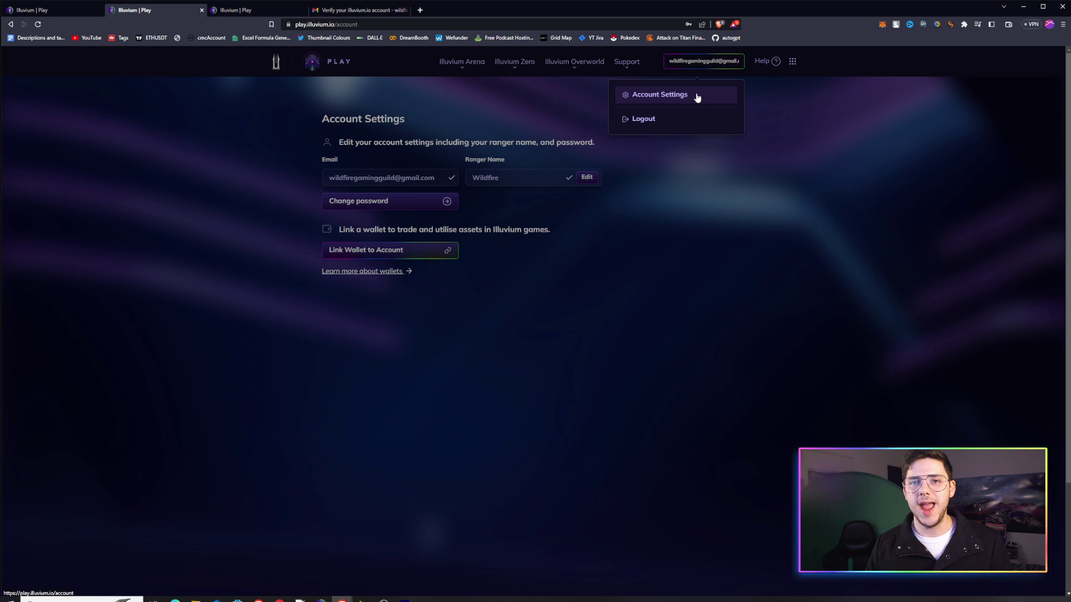
left_click(654, 283)
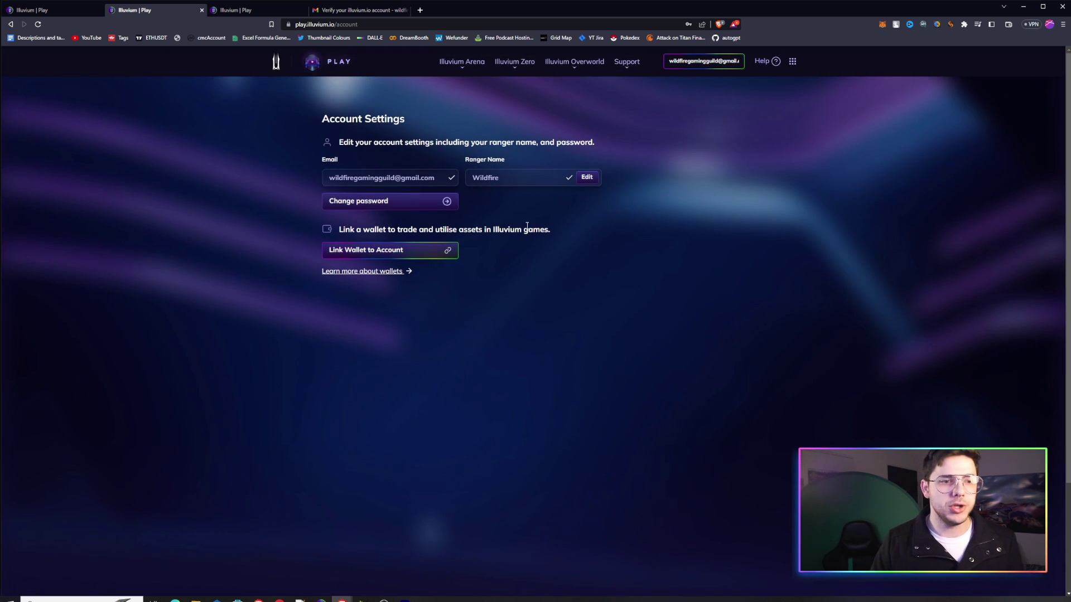
Start linking a wallet to the Illuvium account, connecting the Wildfire MetaMask account to Immutable X and signing its request
left_click(394, 250)
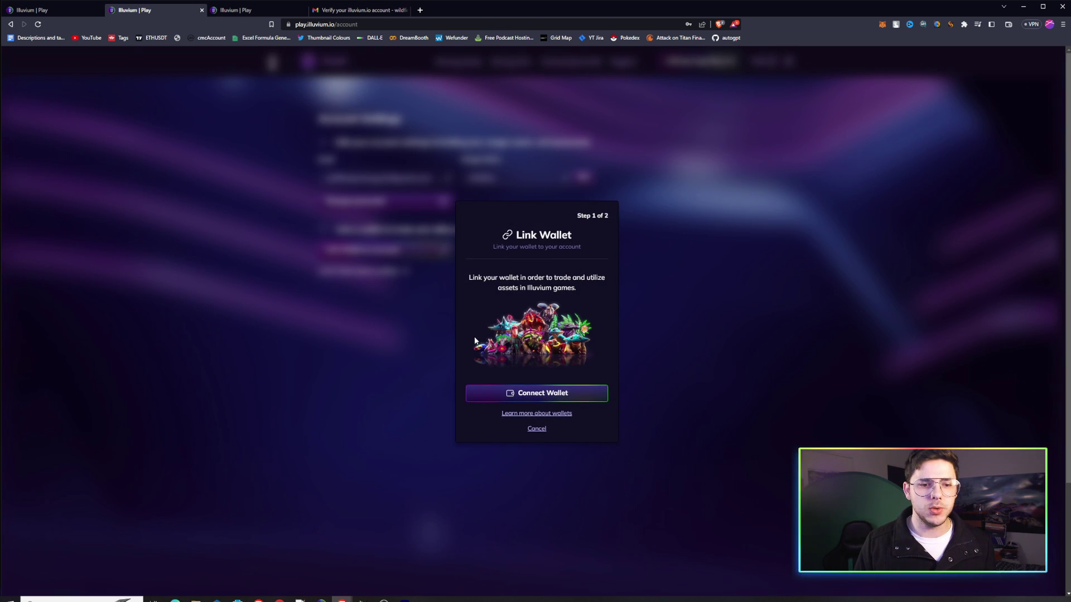
left_click(513, 394)
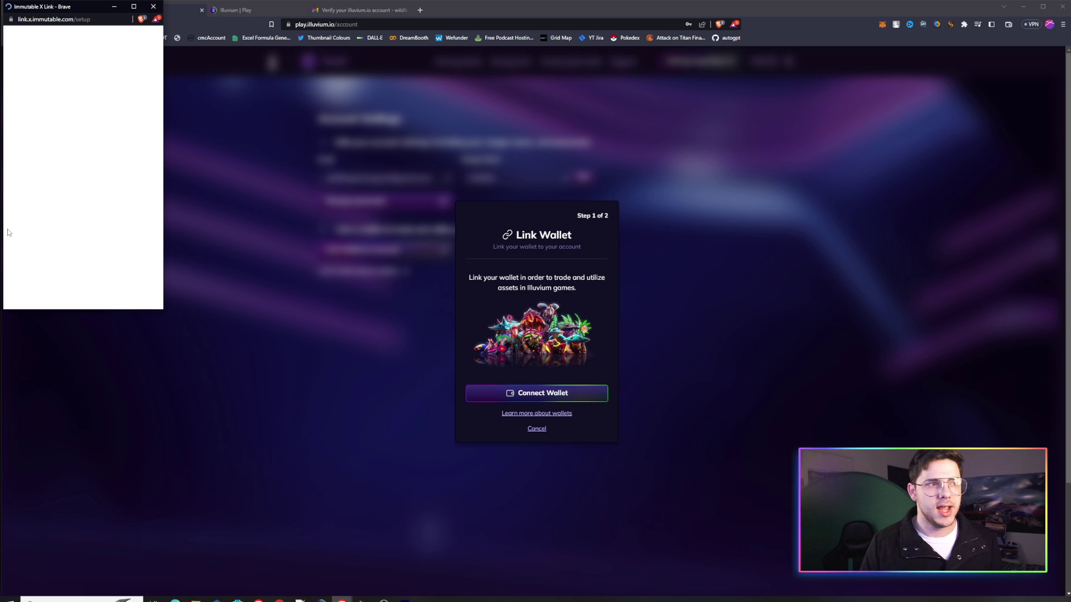
left_click(84, 276)
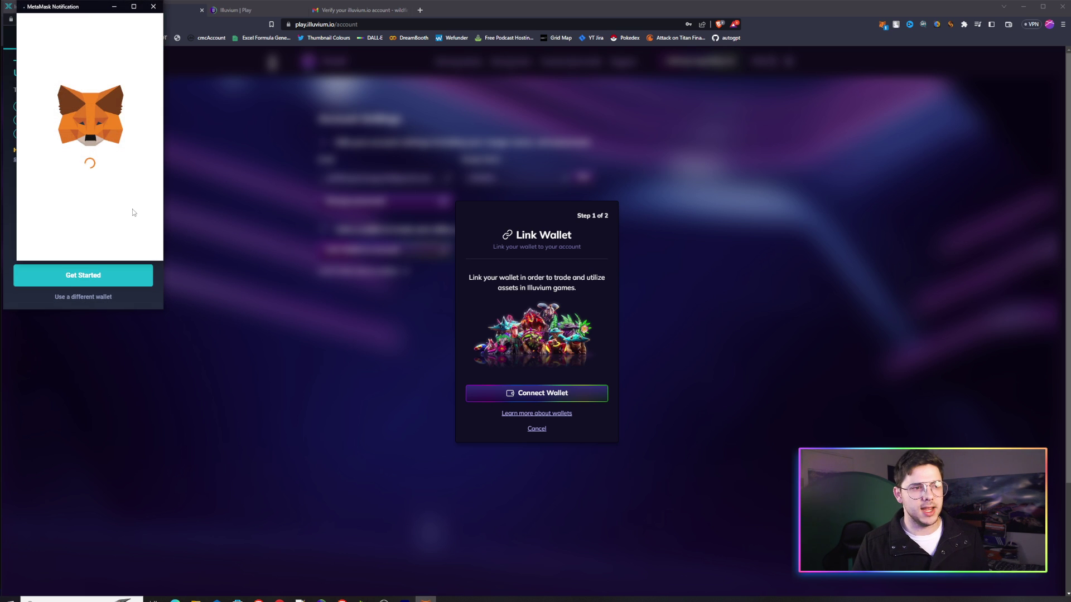
scroll(106, 156, "up", 3)
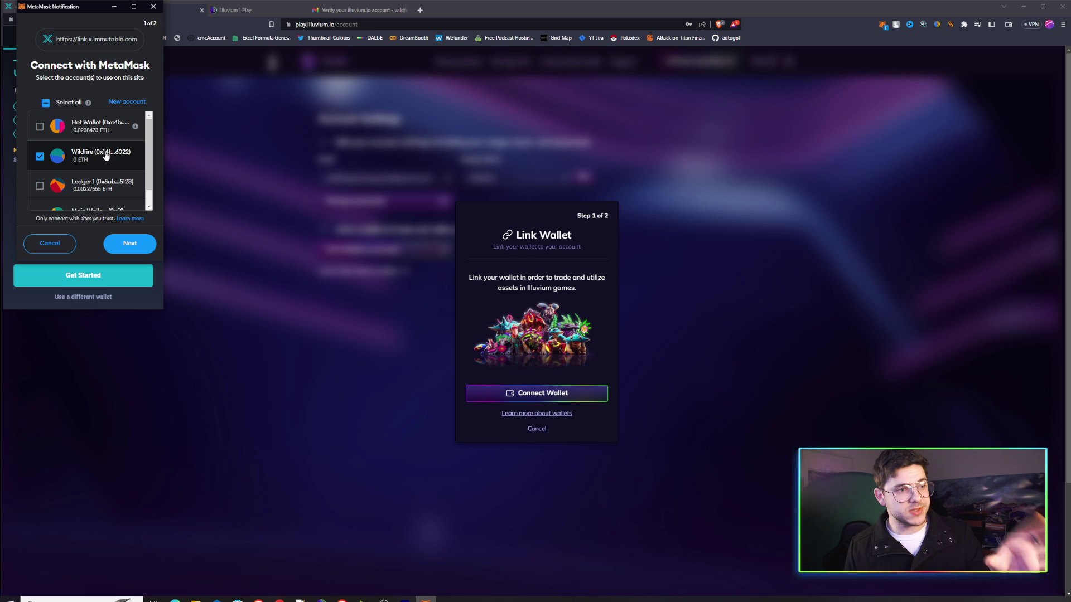
left_click(135, 244)
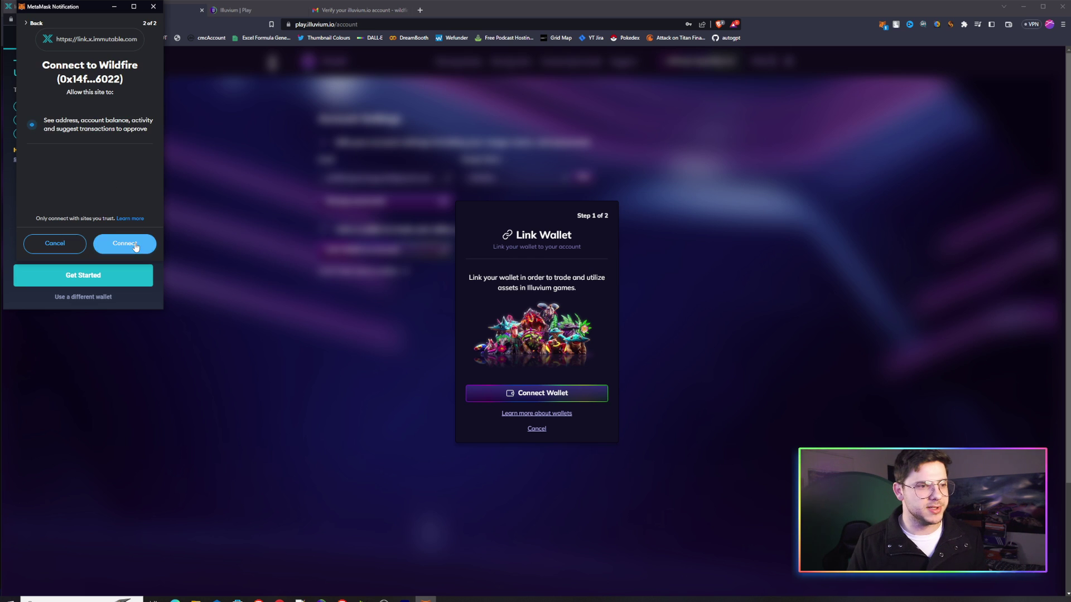
left_click(124, 244)
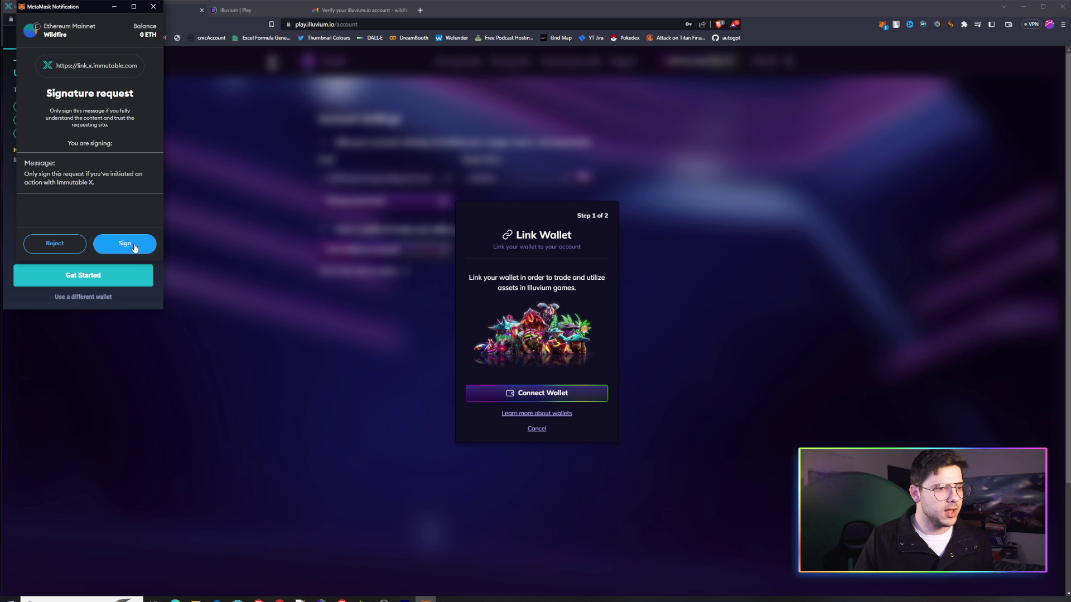
left_click(134, 245)
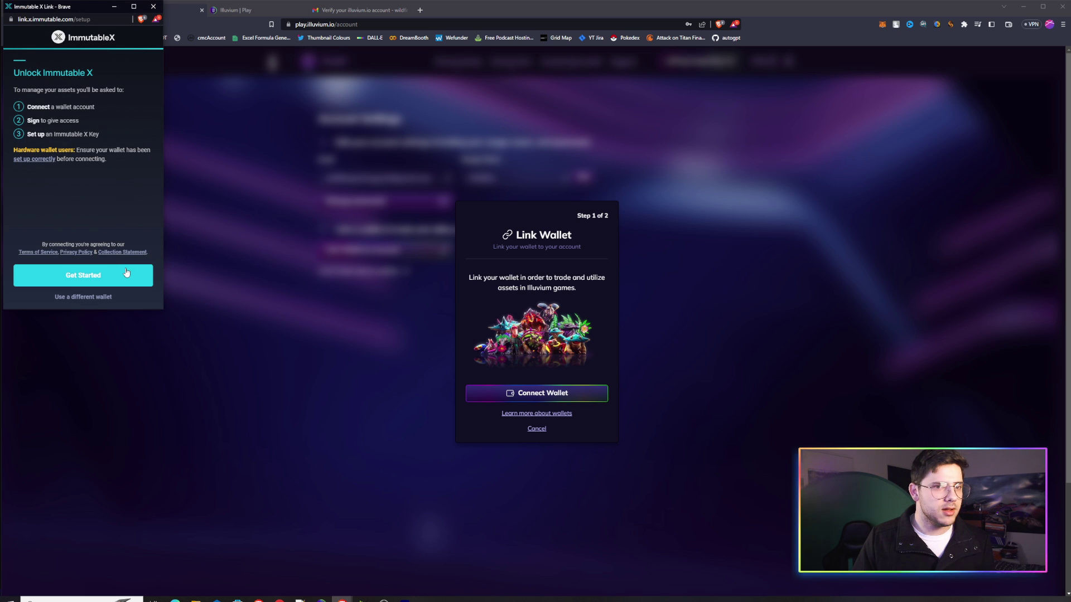
left_click(127, 274)
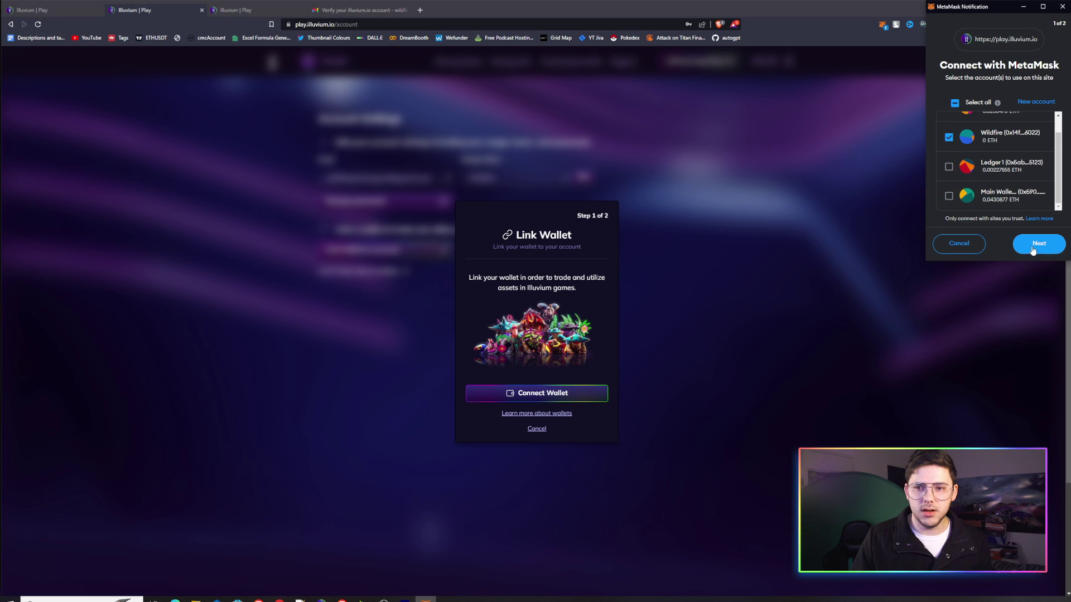
Connect the Wildfire MetaMask account to play.illuvium.io, try to confirm the wallet link, and dismiss the dialog
left_click(1033, 248)
left_click(1040, 247)
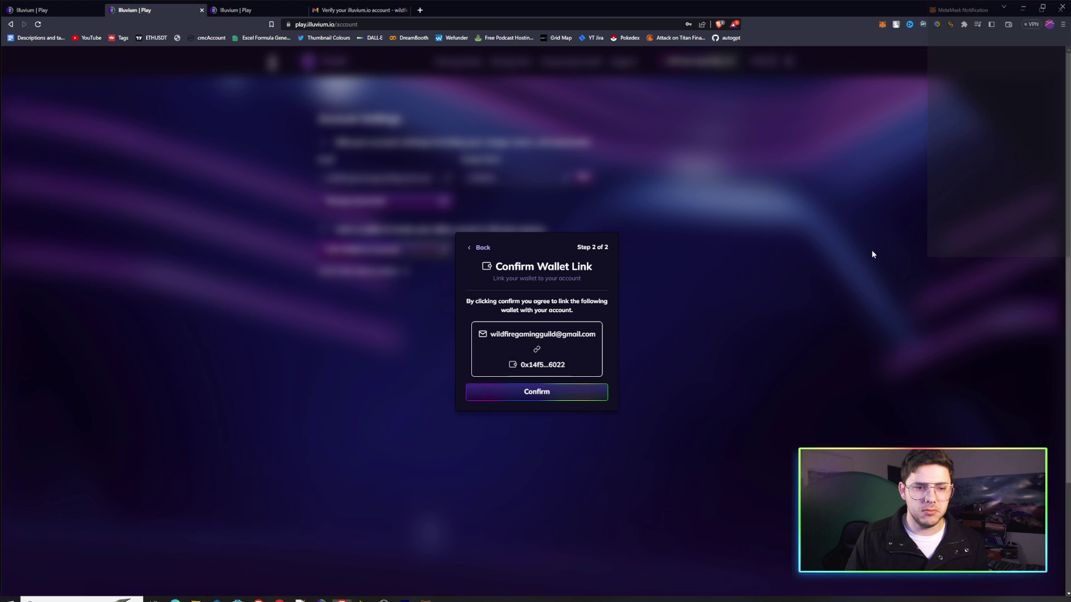
left_click(571, 394)
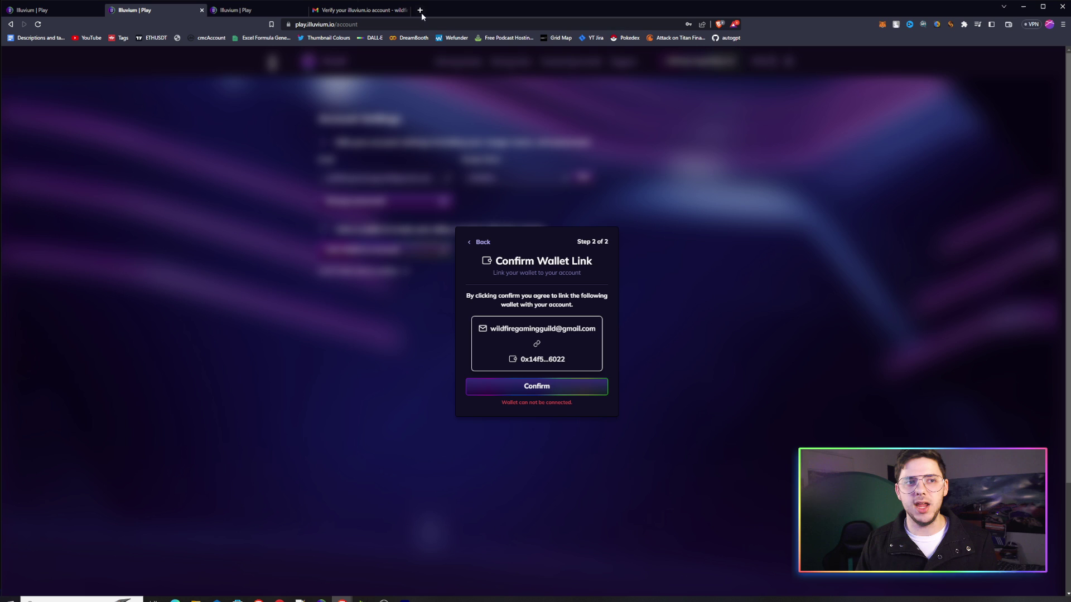
left_click(591, 165)
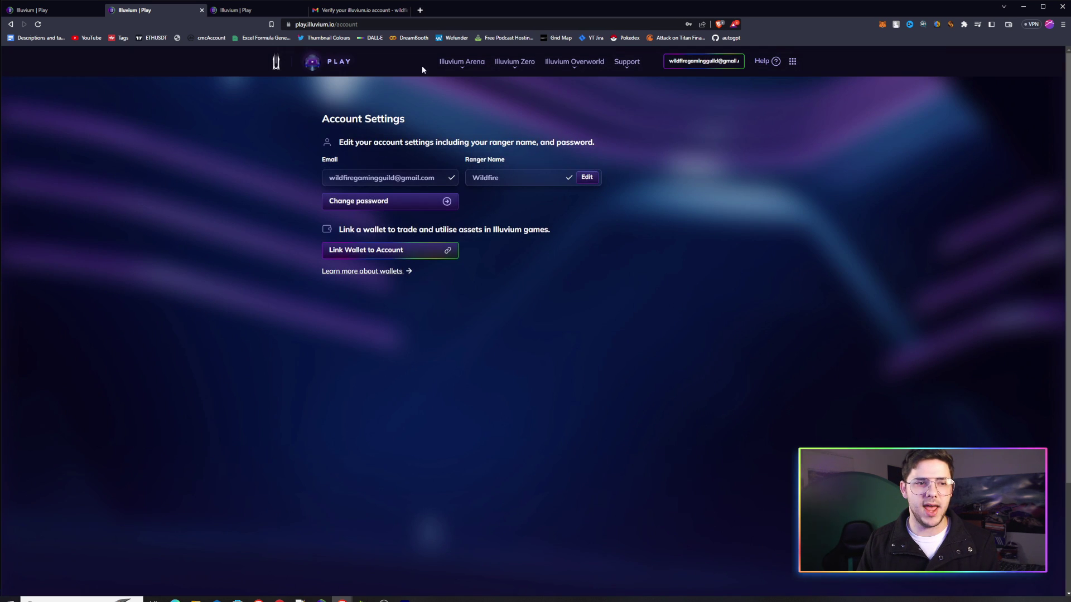
Search the web for "immutable x marketplace" in a new tab and open the Immutable Marketplace at market.immutable.com
left_click(420, 10)
type("im")
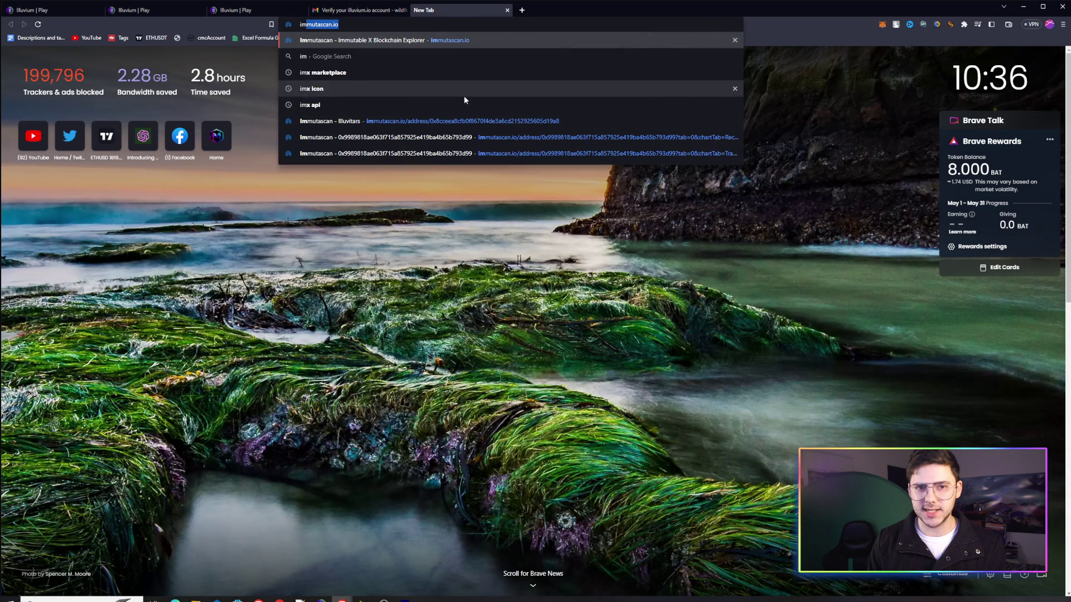
type("mutable")
key("Return")
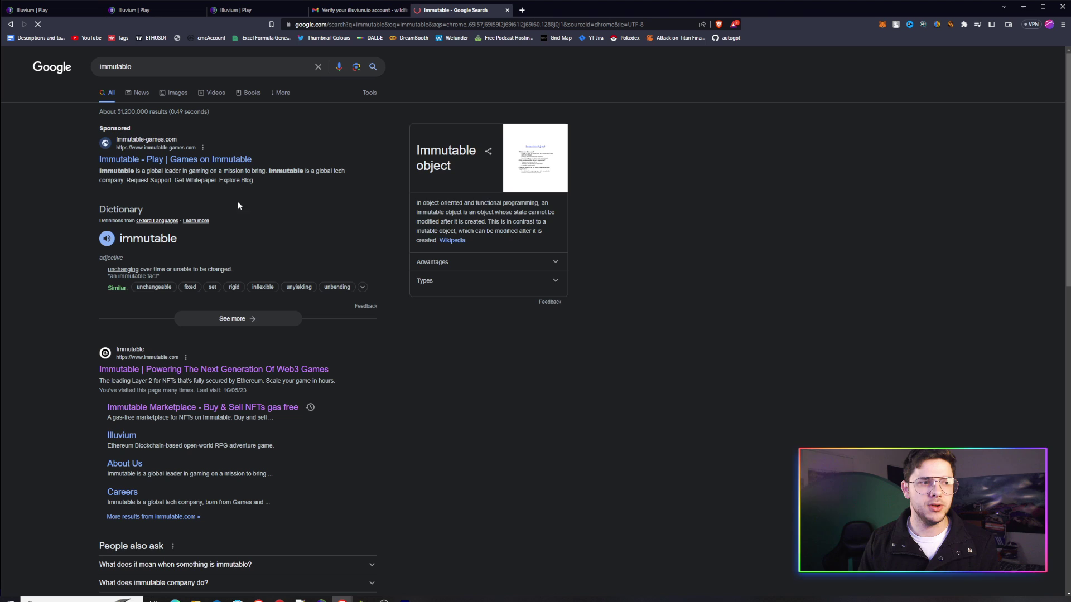
left_click(185, 64)
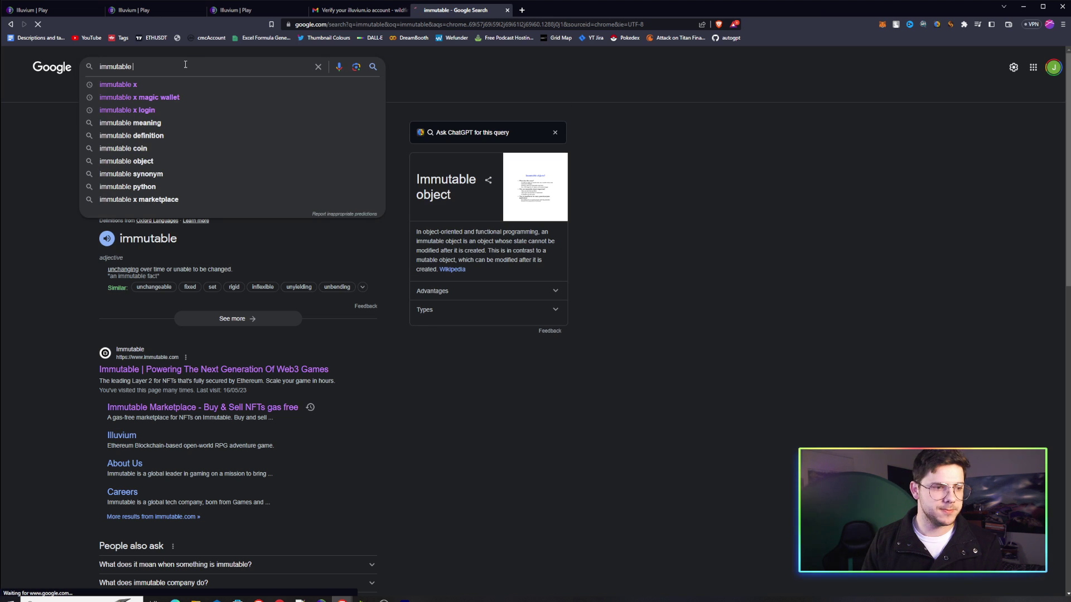
type("x marketpla")
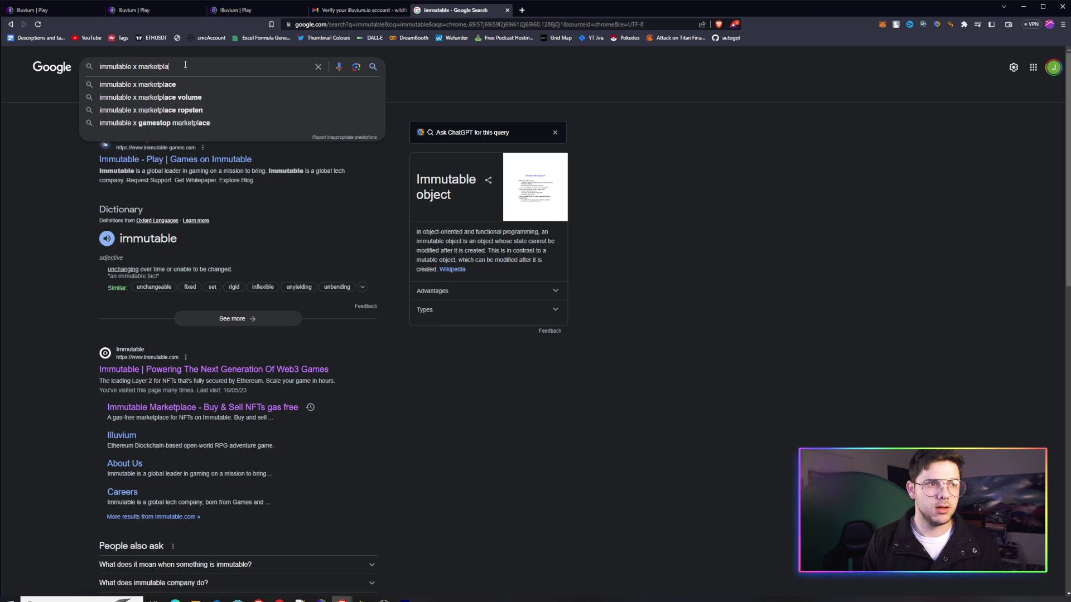
type("ce")
key("Return")
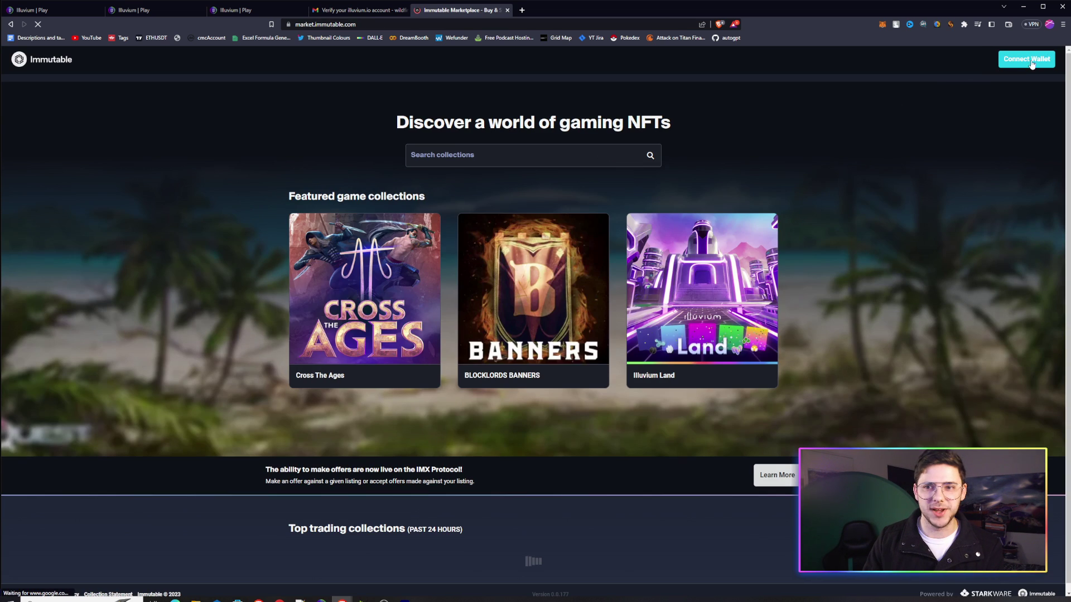
Connect the Wildfire MetaMask account to the Immutable Marketplace and sign the Immutable X signature request
left_click(1029, 60)
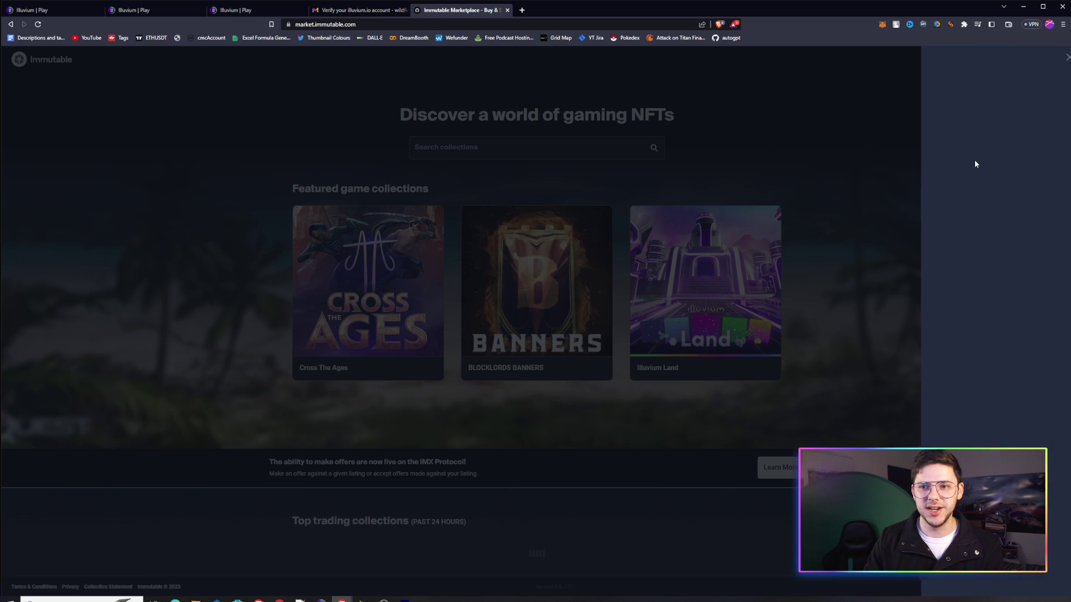
left_click(976, 188)
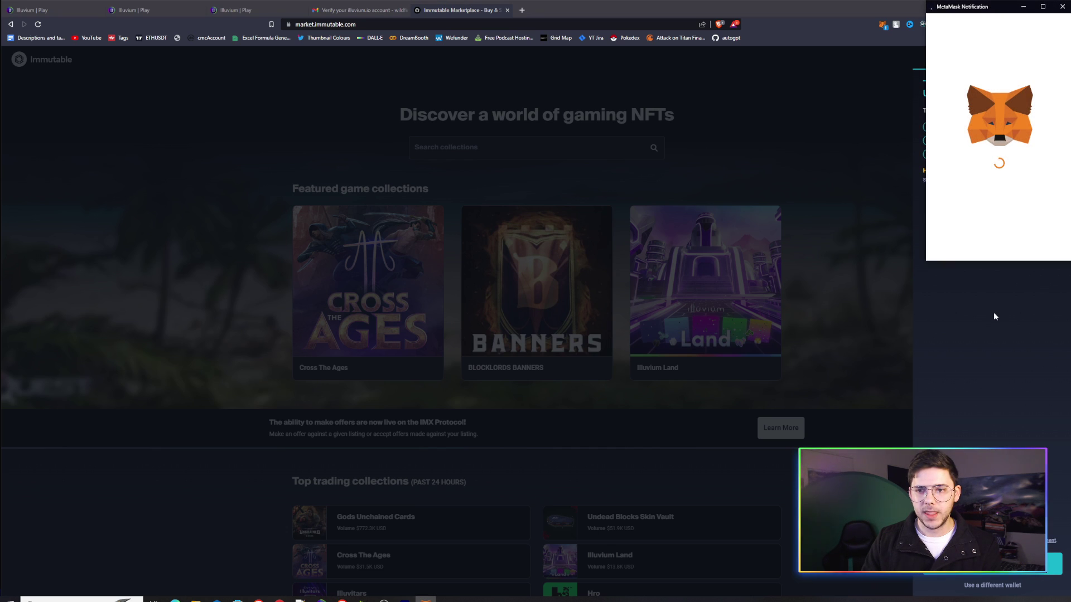
left_click(1040, 250)
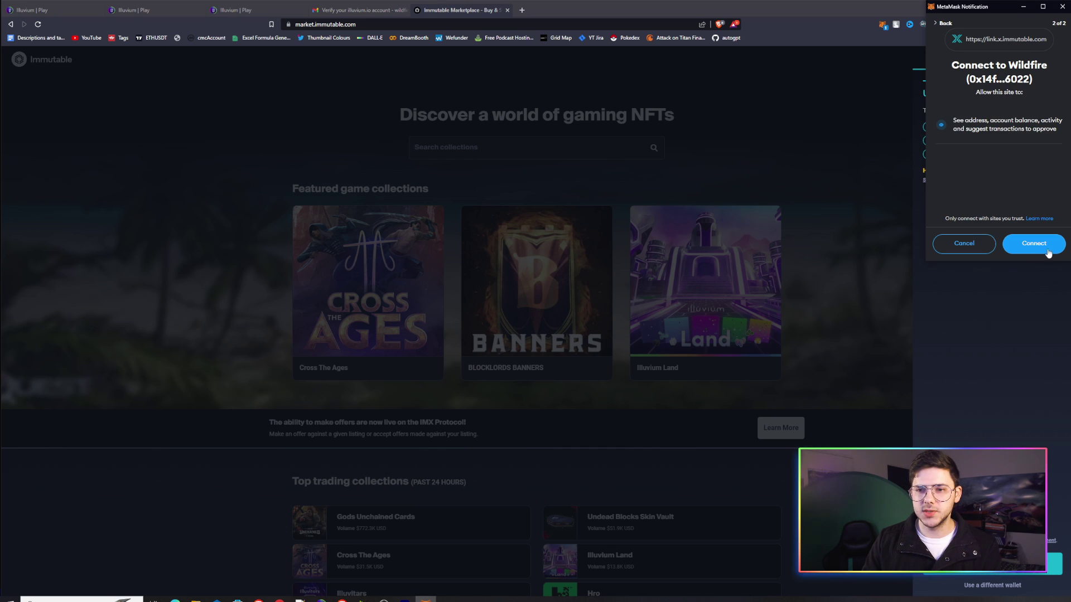
left_click(1038, 248)
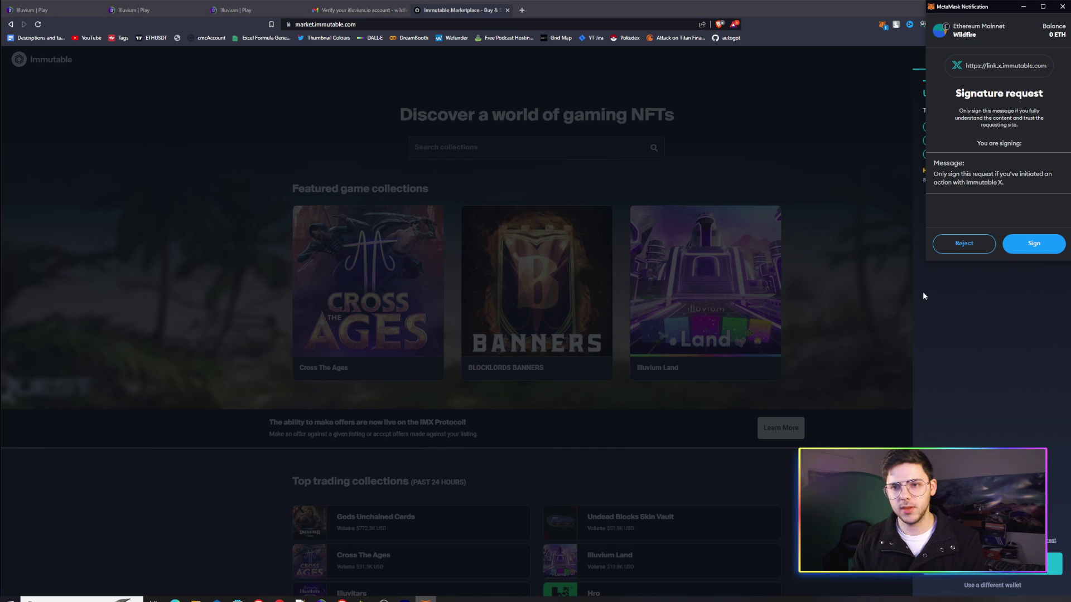
left_click(1044, 253)
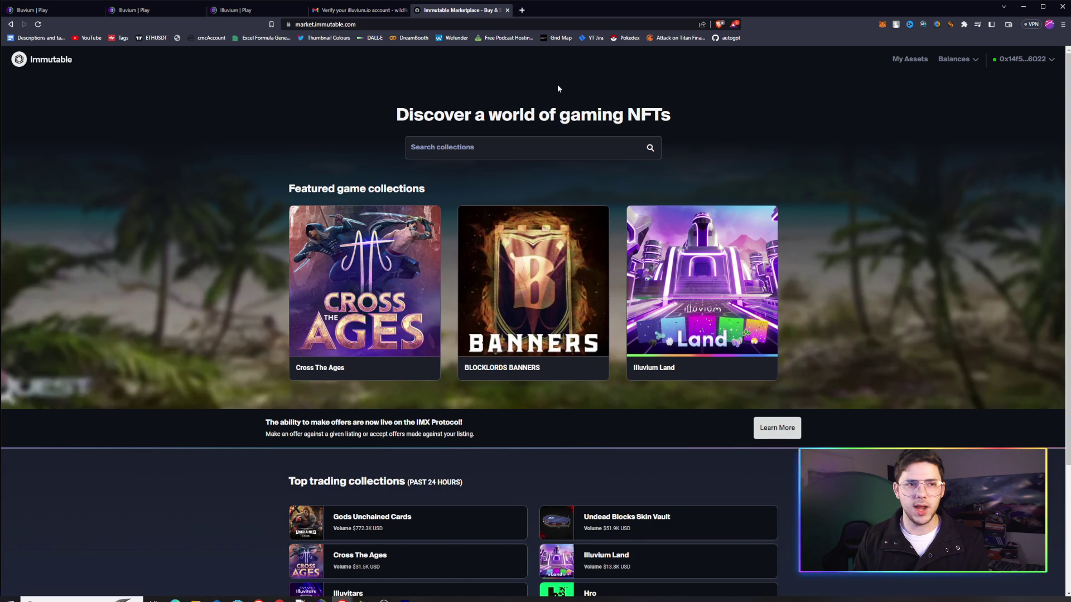
Return to the Illuvium account settings page and start linking a wallet to the account again
left_click(350, 11)
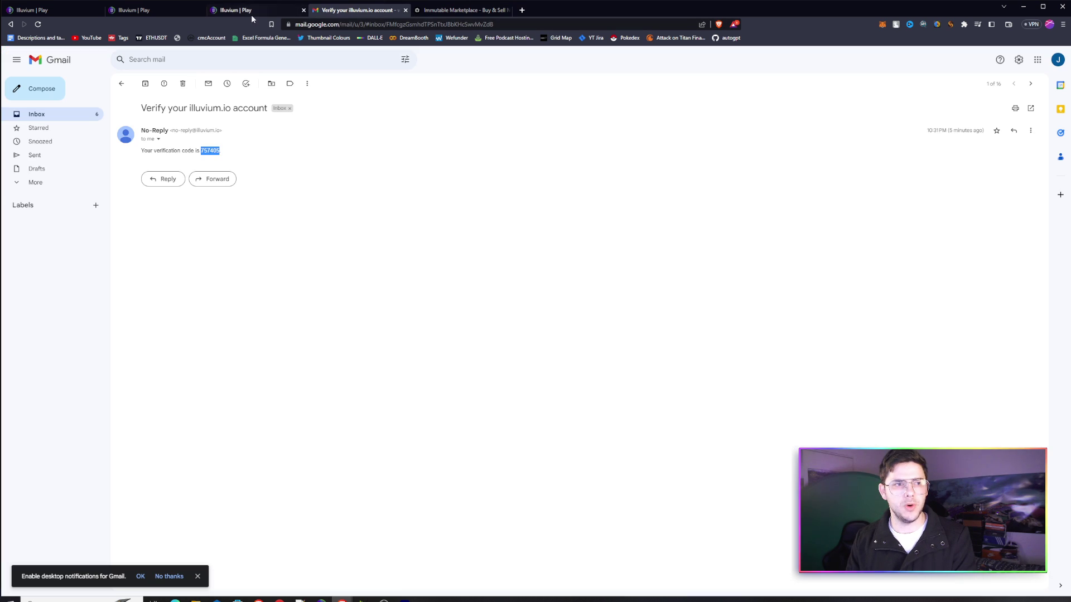
left_click(241, 10)
key("ctrl+shift+Tab")
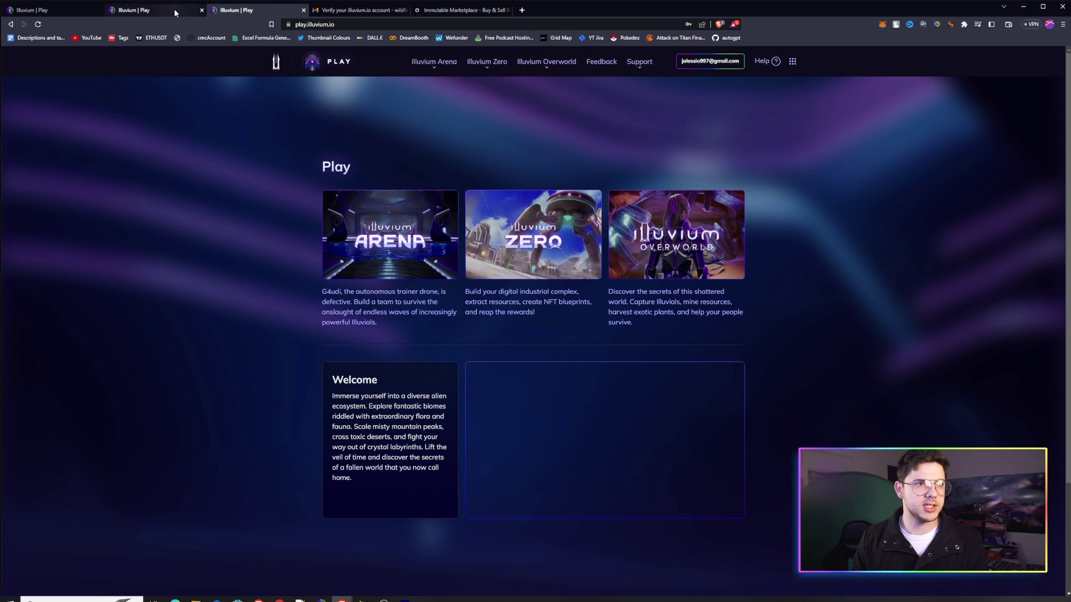
left_click(383, 250)
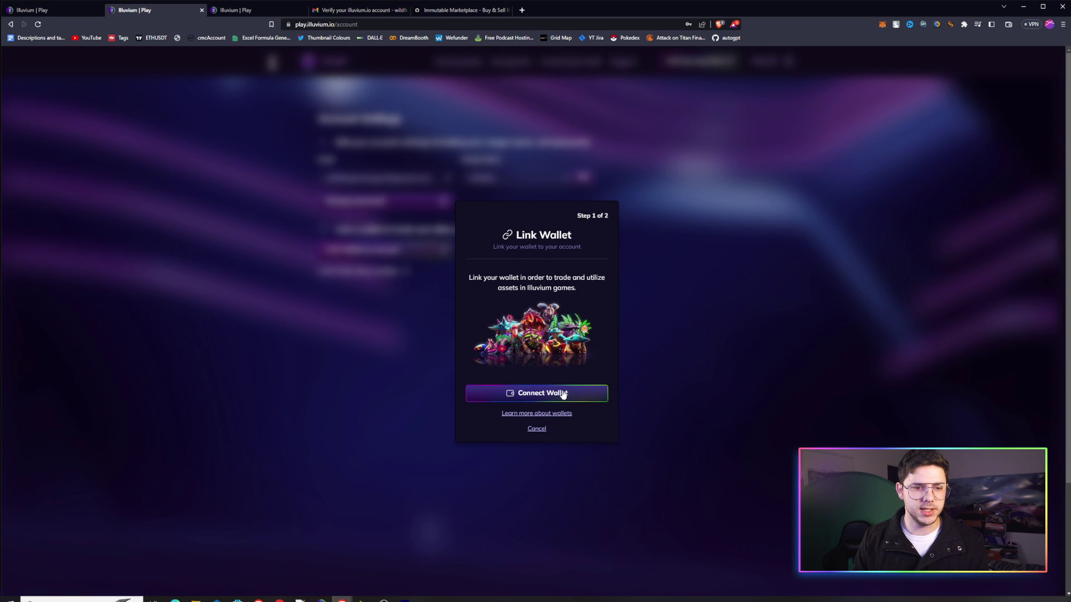
Connect the Wildfire MetaMask account to Immutable X for the Illuvium account, try to confirm the wallet link, and dismiss the dialog
left_click(564, 393)
left_click(126, 276)
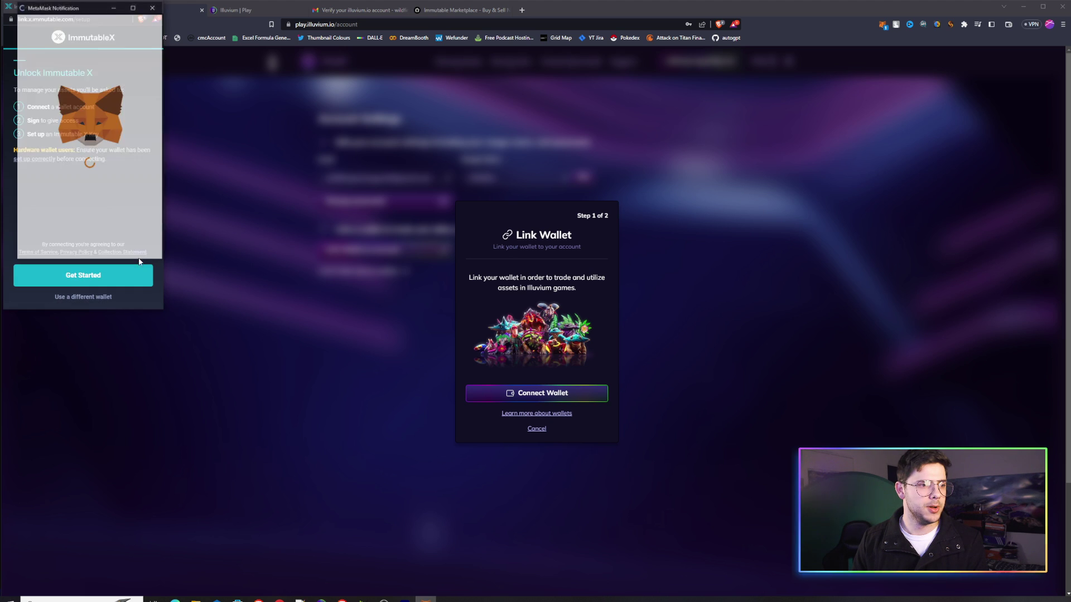
left_click(137, 247)
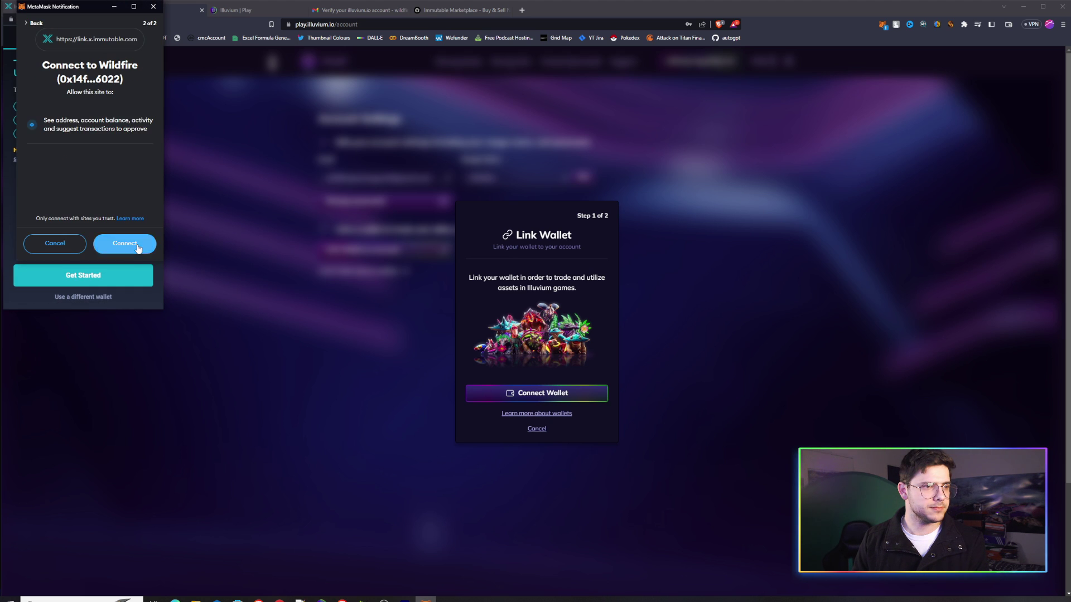
left_click(137, 246)
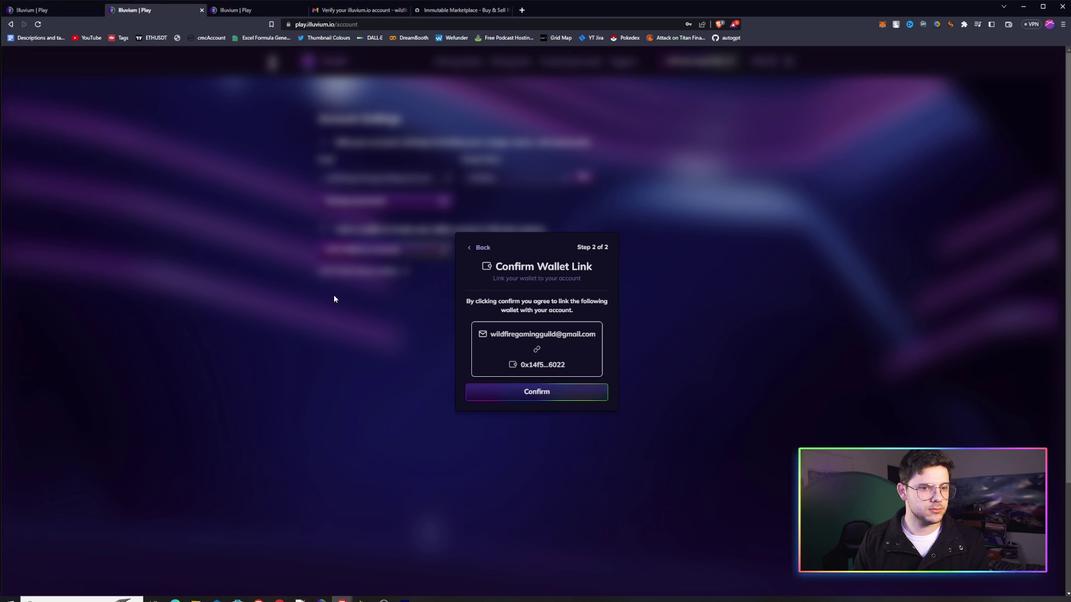
left_click(539, 390)
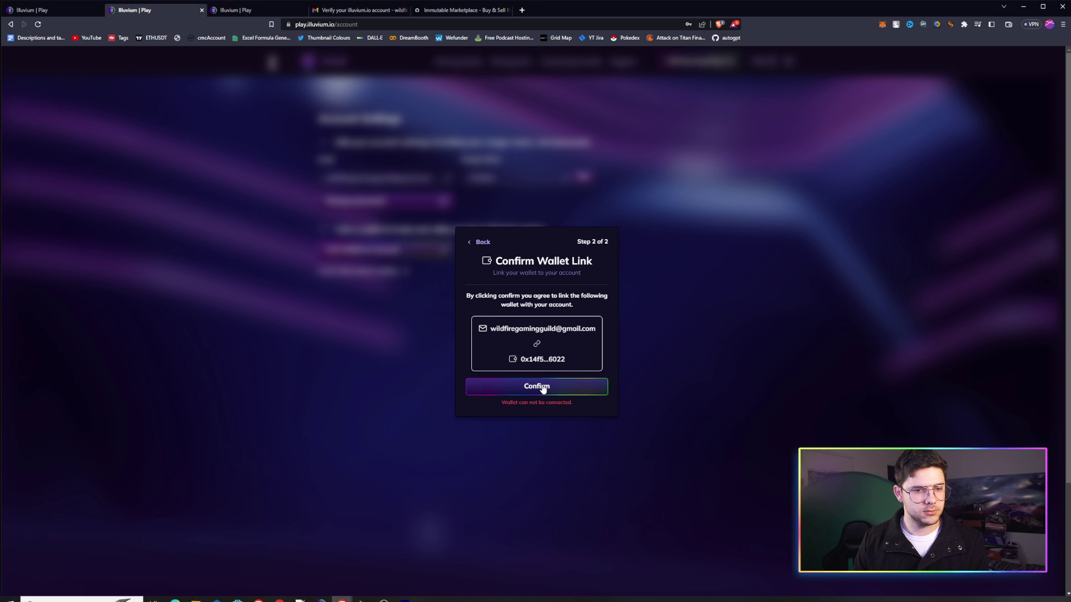
left_click(729, 274)
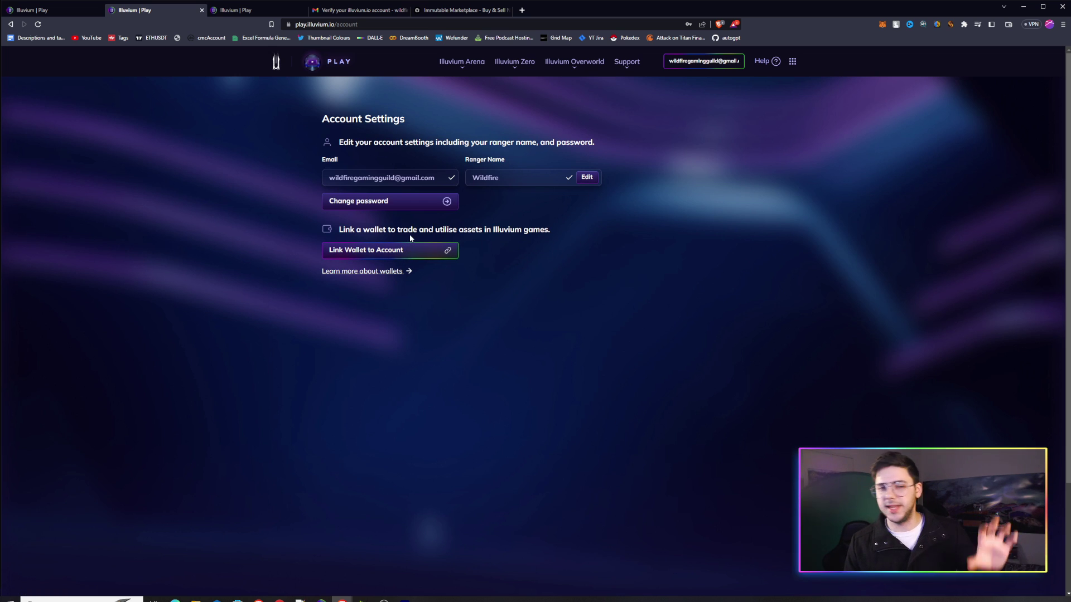
Open the Illuvium Zero page in the other signed-in Illuvium tab, download the Windows version as illuvium-zero-windows (1).zip, and show the recent downloads
left_click(286, 14)
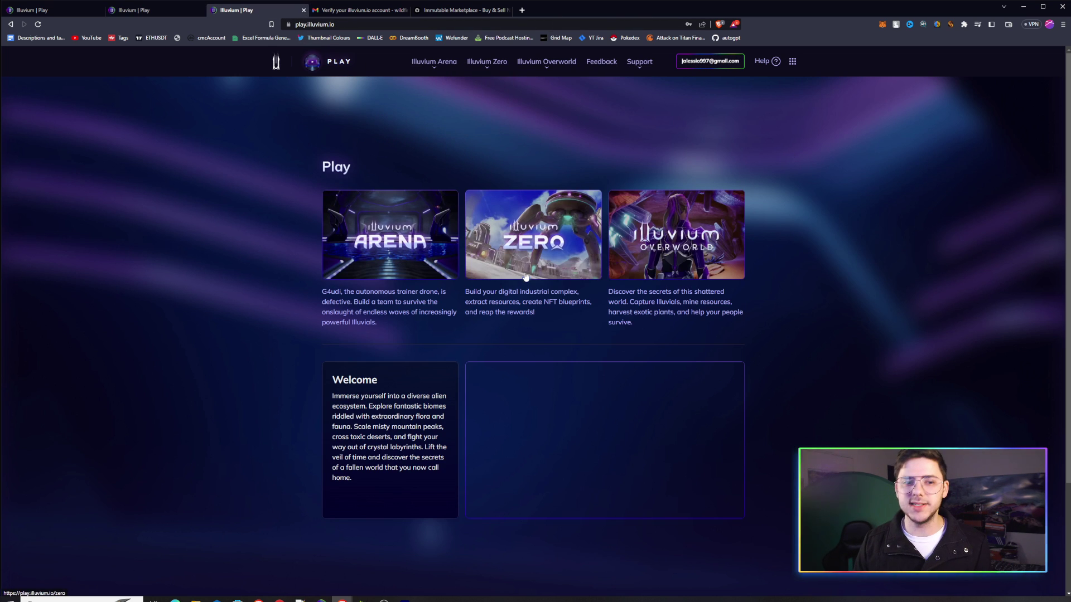
left_click(550, 248)
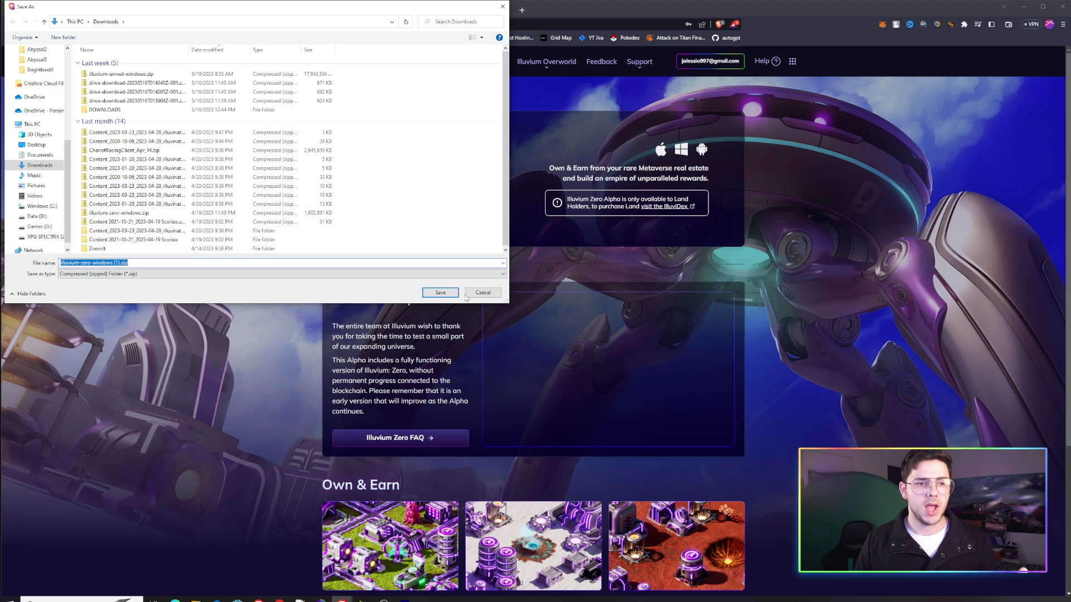
key("Return")
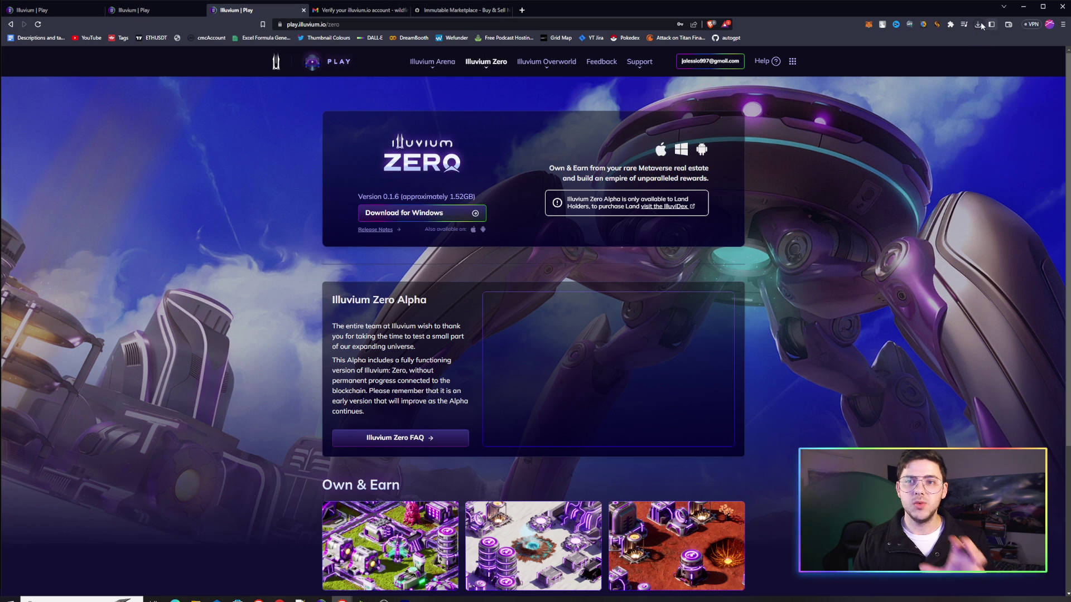
left_click(979, 24)
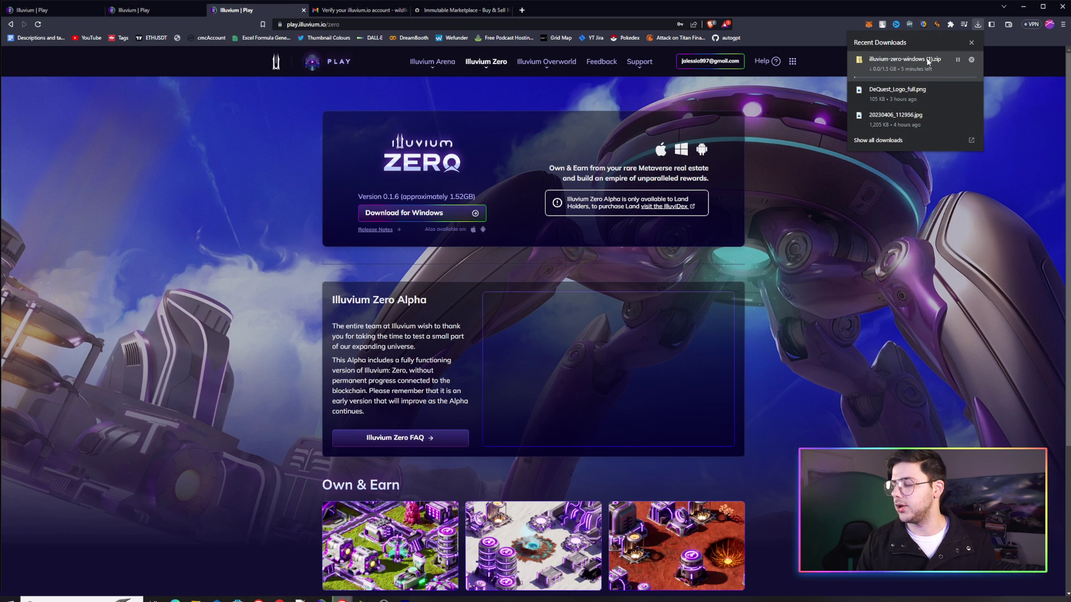